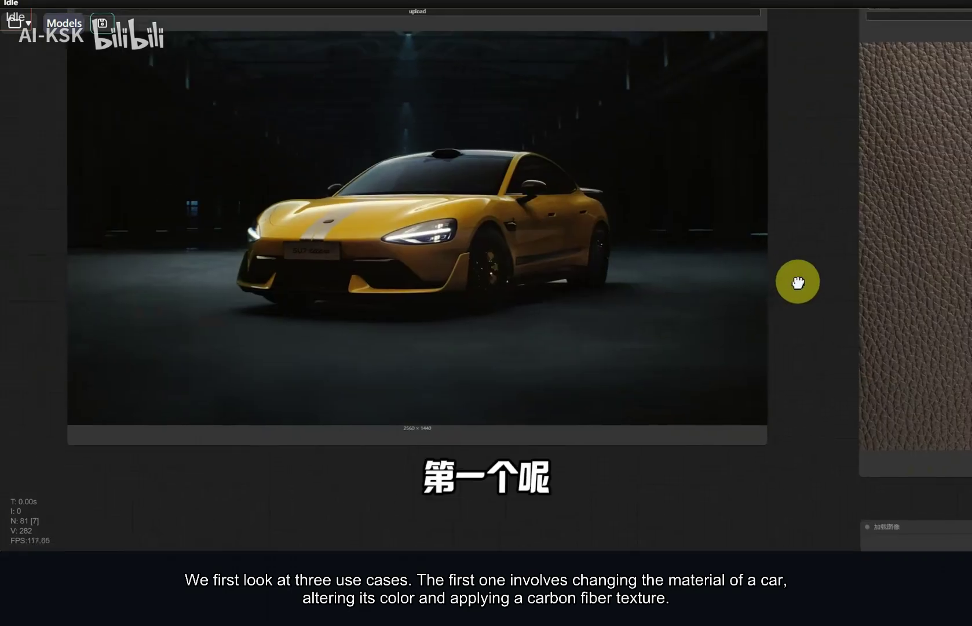
- Examine the example results: the yellow car redone in red carbon fiber and the grey fabric sofa converted to leather
scroll(800, 287, "down", 4)
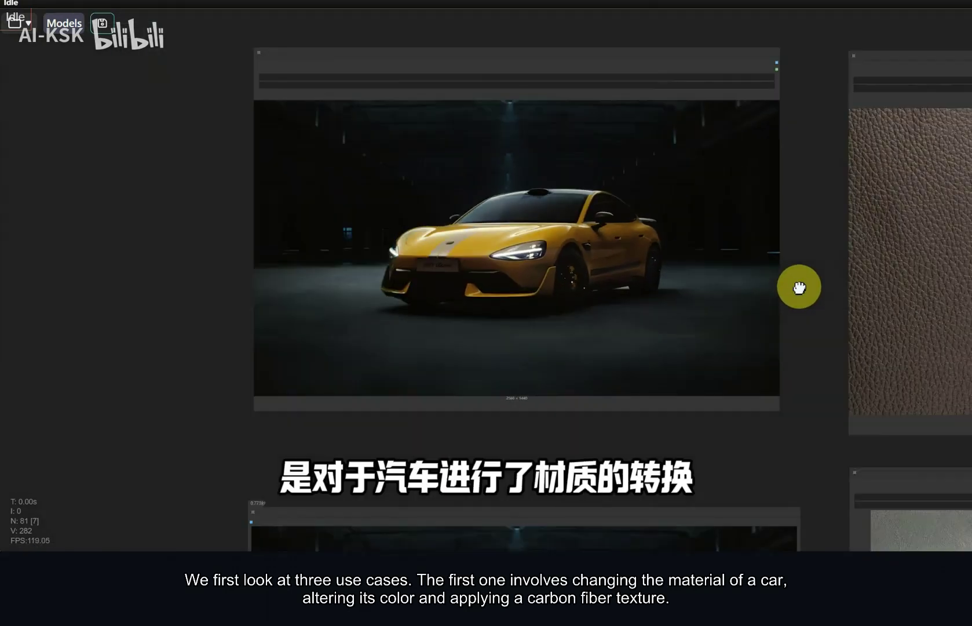
left_click_drag(699, 404, 512, 168)
scroll(458, 343, "up", 12)
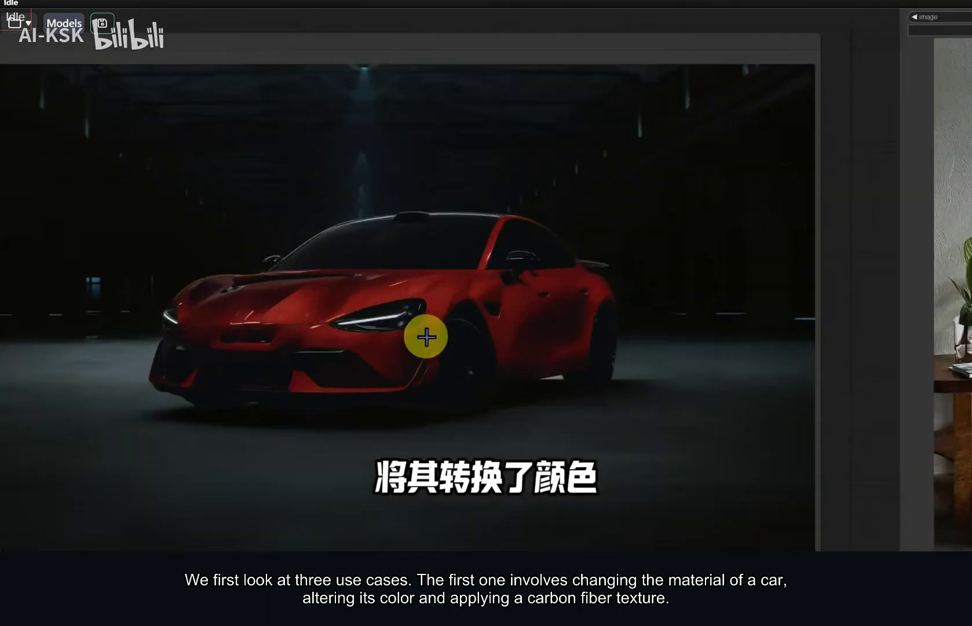
scroll(463, 286, "up", 2)
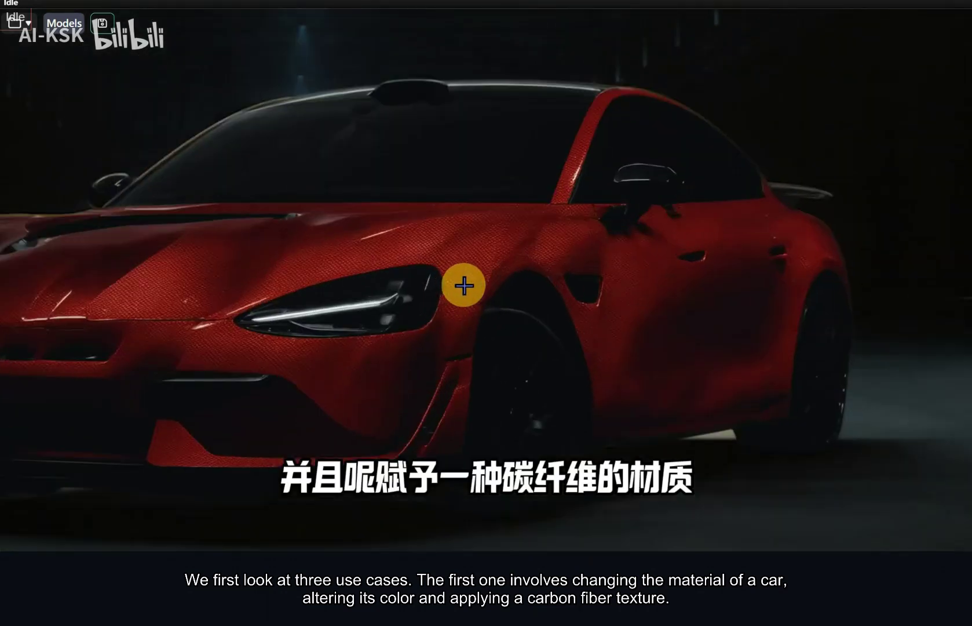
scroll(397, 323, "down", 1)
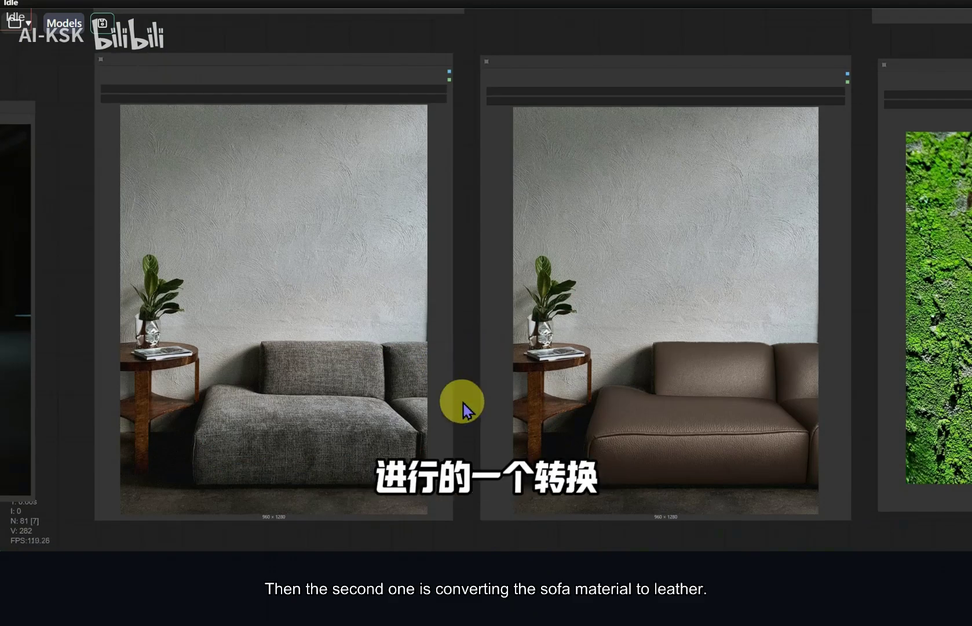
left_click_drag(460, 402, 429, 322)
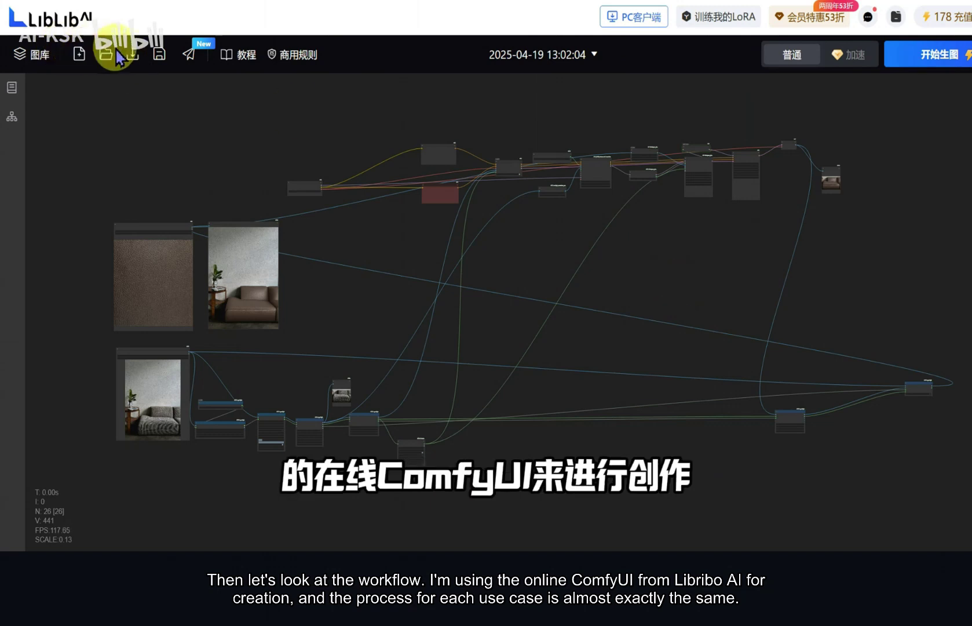
- Examine the overall layout of the sofa workflow and its source sofa image
scroll(864, 358, "down", 1)
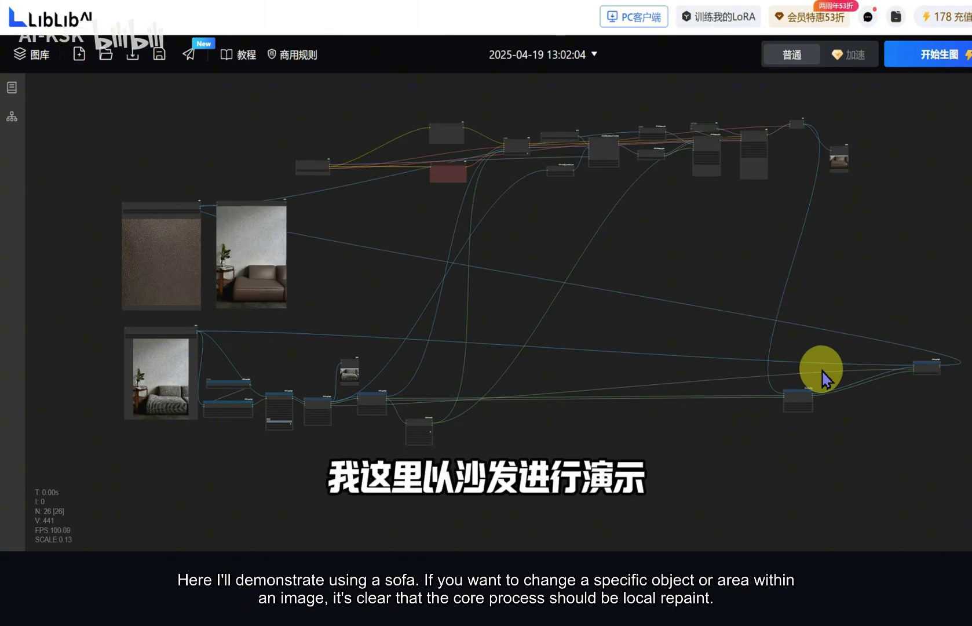
scroll(310, 328, "up", 5)
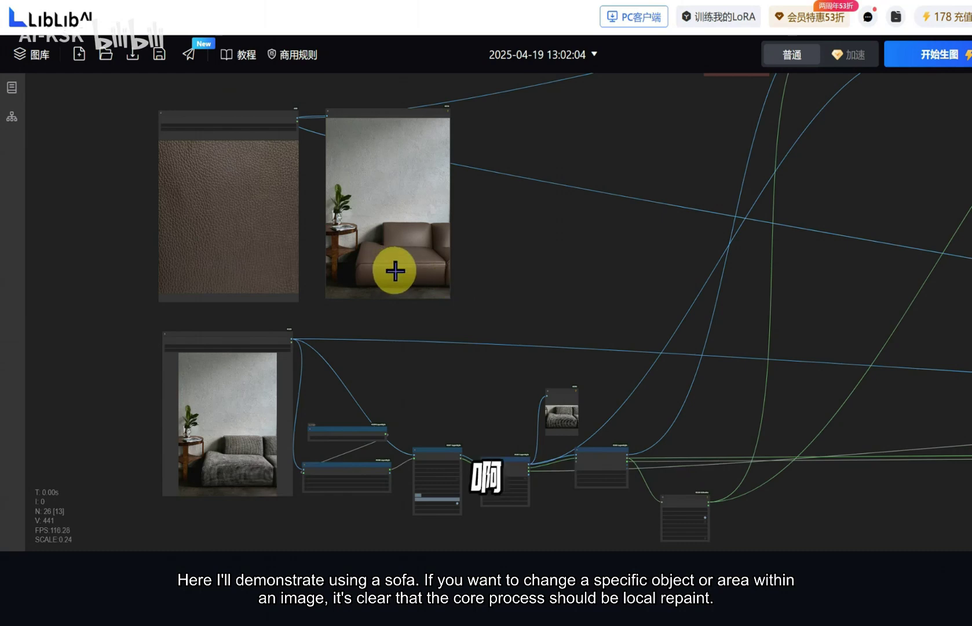
scroll(220, 447, "up", 7)
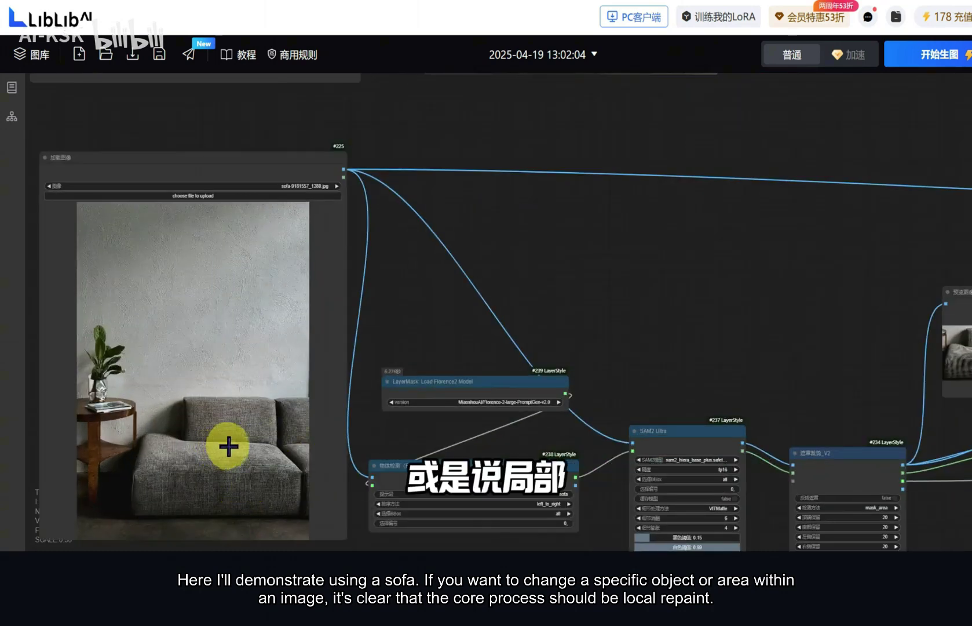
scroll(239, 447, "down", 7)
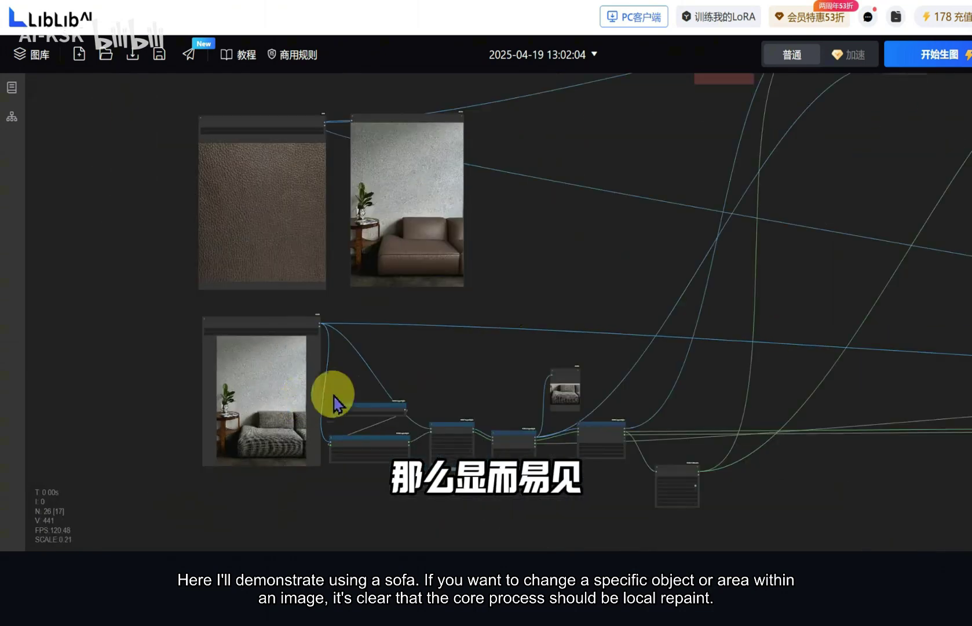
scroll(371, 330, "down", 3)
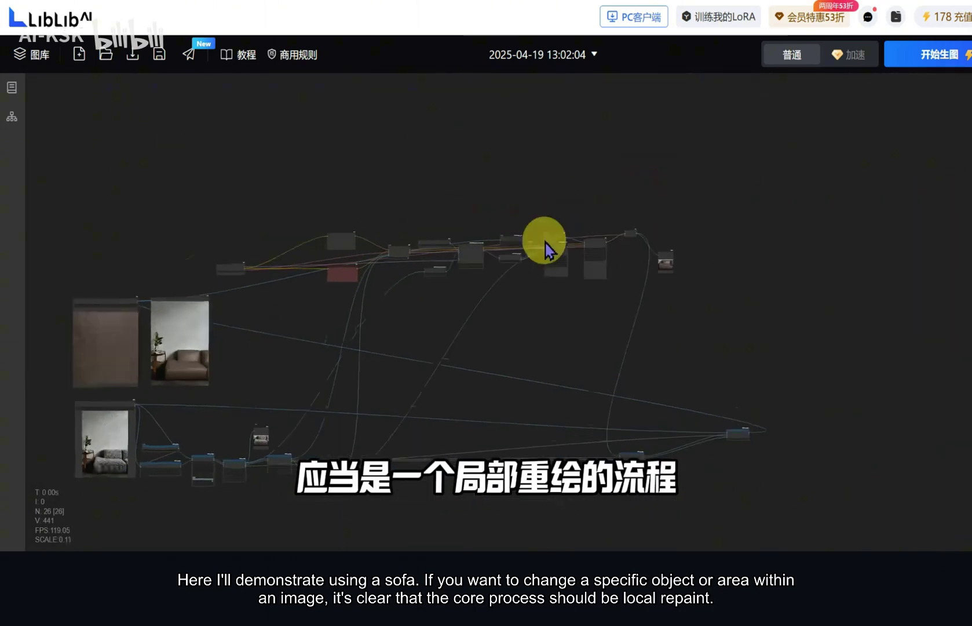
- Compare the source sofa image with the leather texture reference and the leather sofa result
scroll(486, 265, "up", 6)
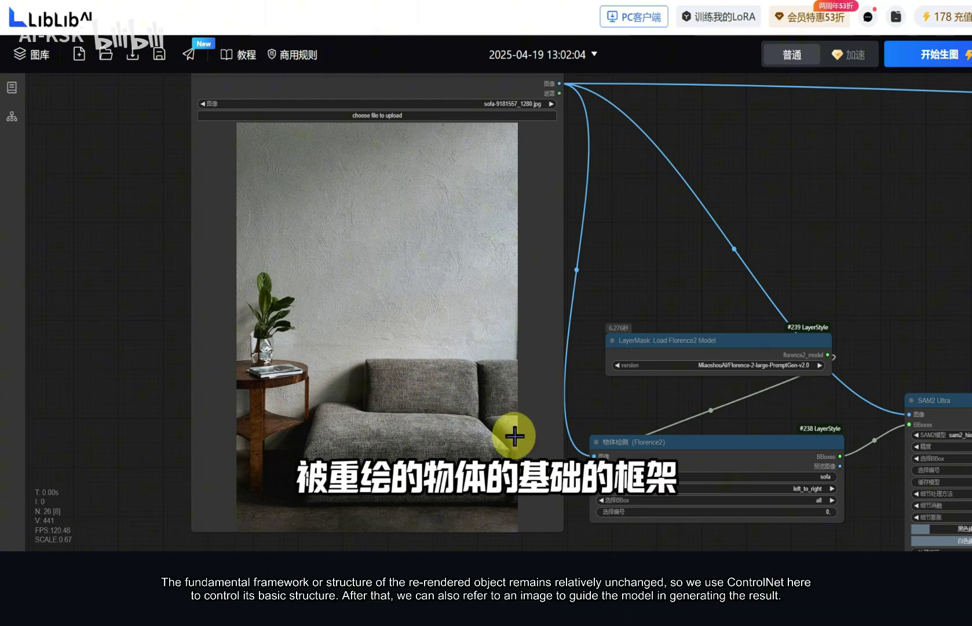
scroll(387, 447, "up", 2)
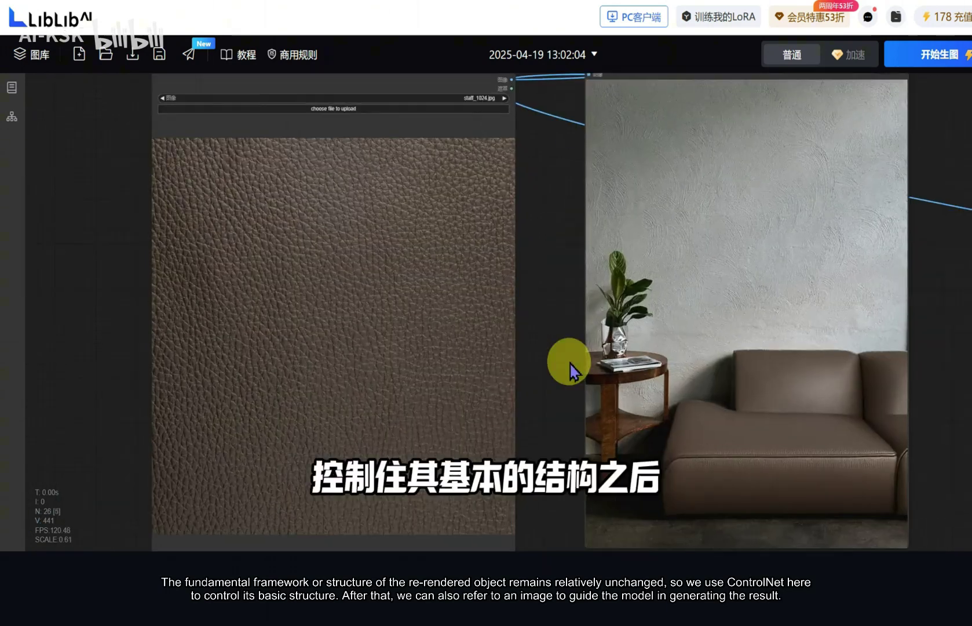
left_click_drag(568, 369, 555, 350)
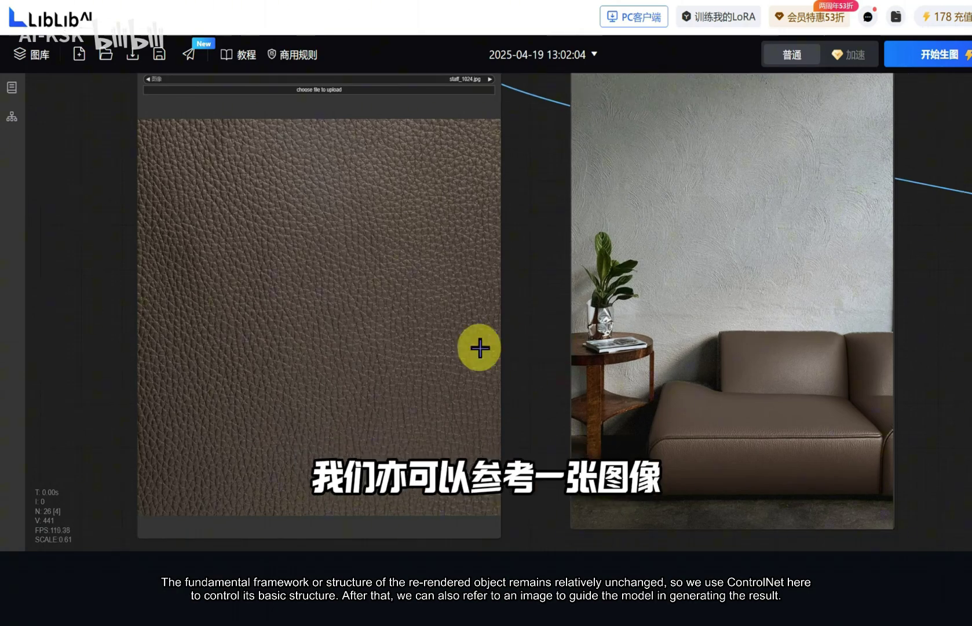
scroll(439, 242, "down", 10)
scroll(775, 200, "down", 4)
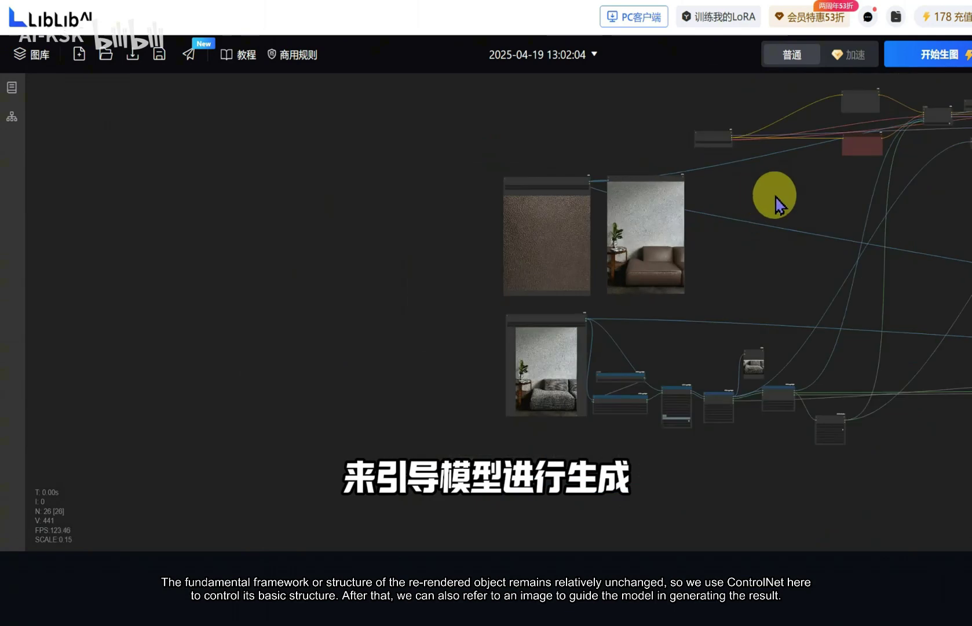
- Examine the inpaint conditioning, depth ControlNet and IPAdapter nodes in the upper row of the workflow
left_click_drag(775, 200, 525, 268)
scroll(733, 290, "up", 15)
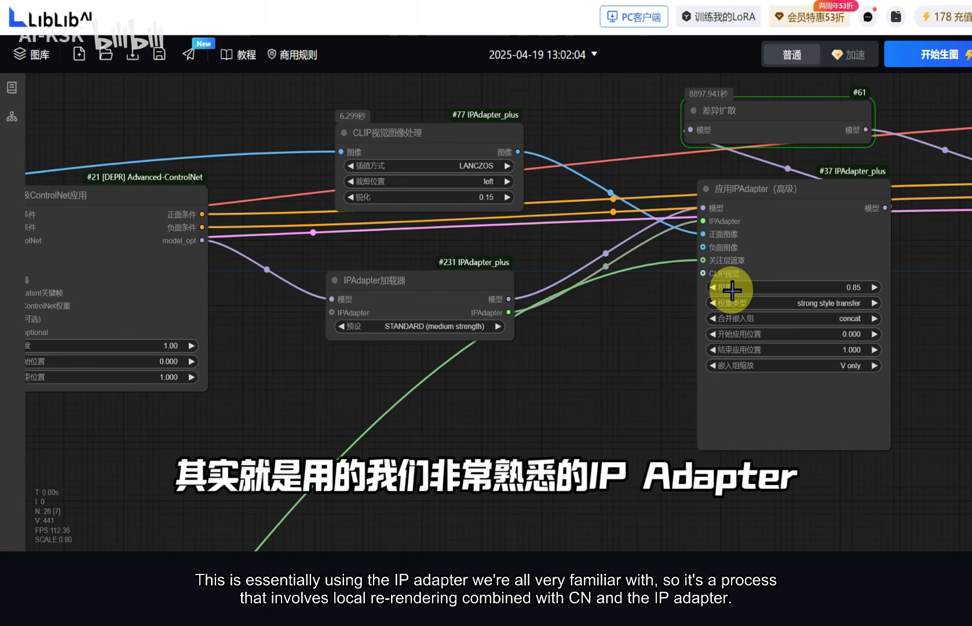
scroll(733, 289, "down", 10)
scroll(427, 178, "up", 10)
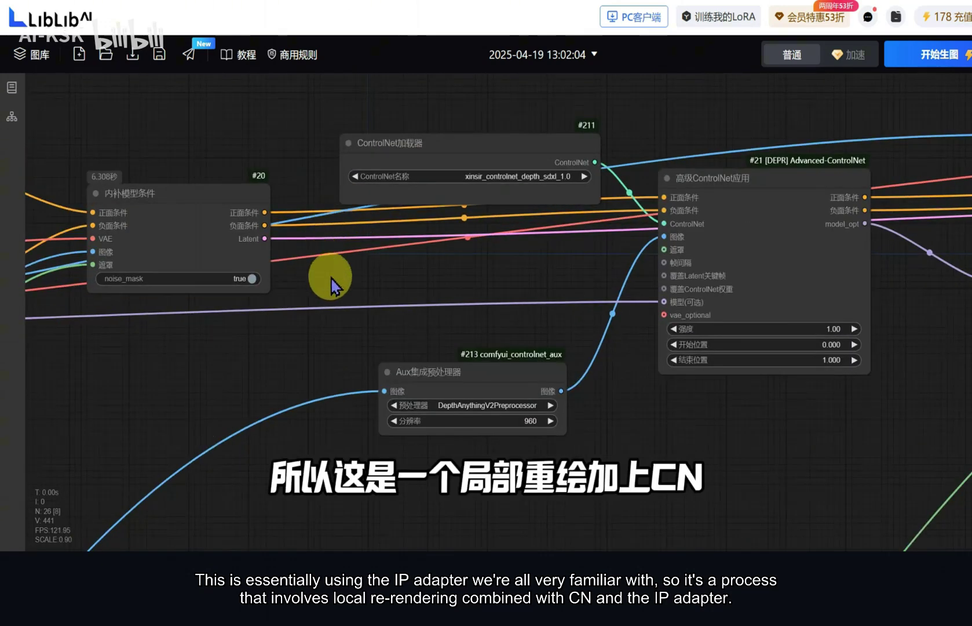
scroll(447, 308, "down", 4)
scroll(759, 353, "up", 3)
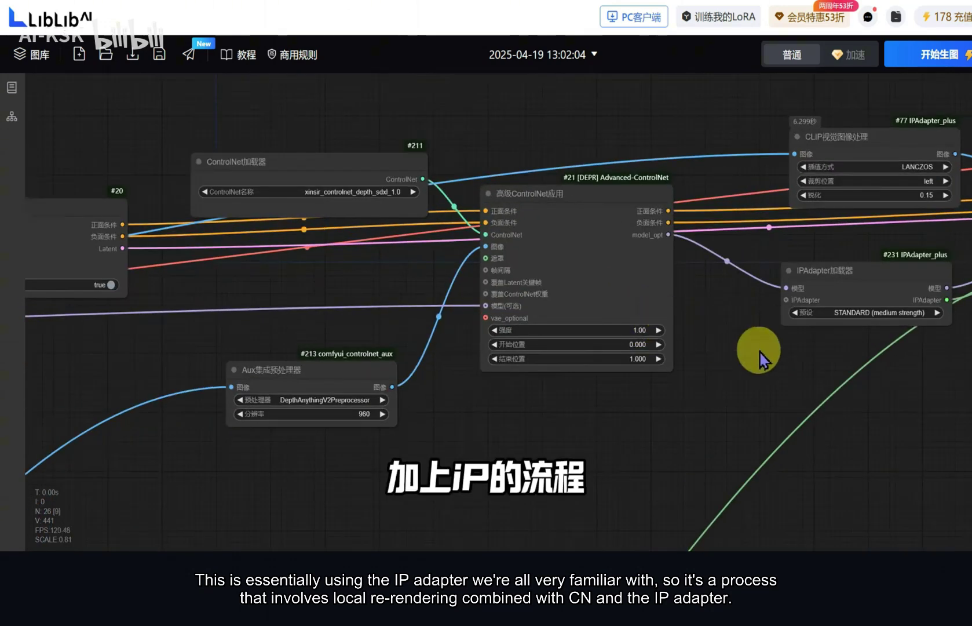
scroll(557, 358, "down", 2)
- Examine the lower node row from the source sofa image through Florence2 detection and SAM2 Ultra masking to the mask crop and its preview
scroll(304, 387, "down", 8)
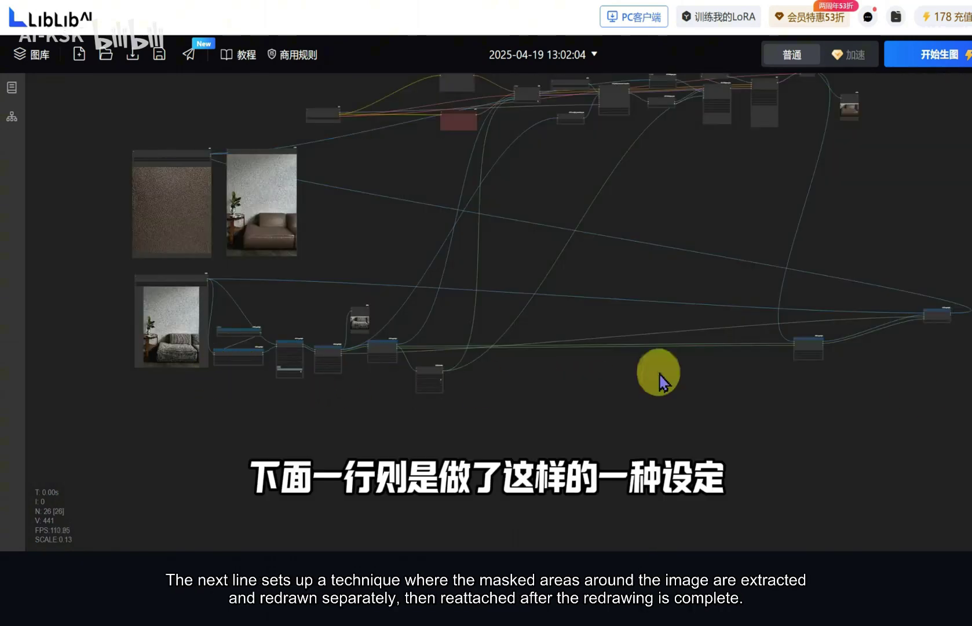
left_click_drag(347, 308, 830, 234)
scroll(582, 238, "up", 3)
scroll(830, 234, "up", 2)
scroll(694, 277, "up", 2)
scroll(766, 282, "down", 2)
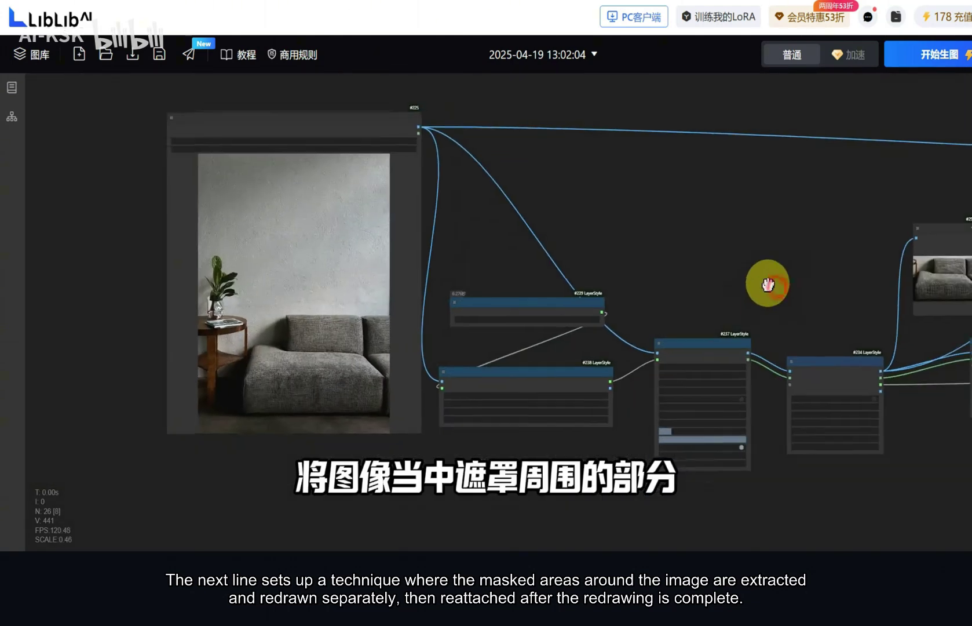
scroll(714, 274, "up", 2)
left_click_drag(714, 274, 369, 243)
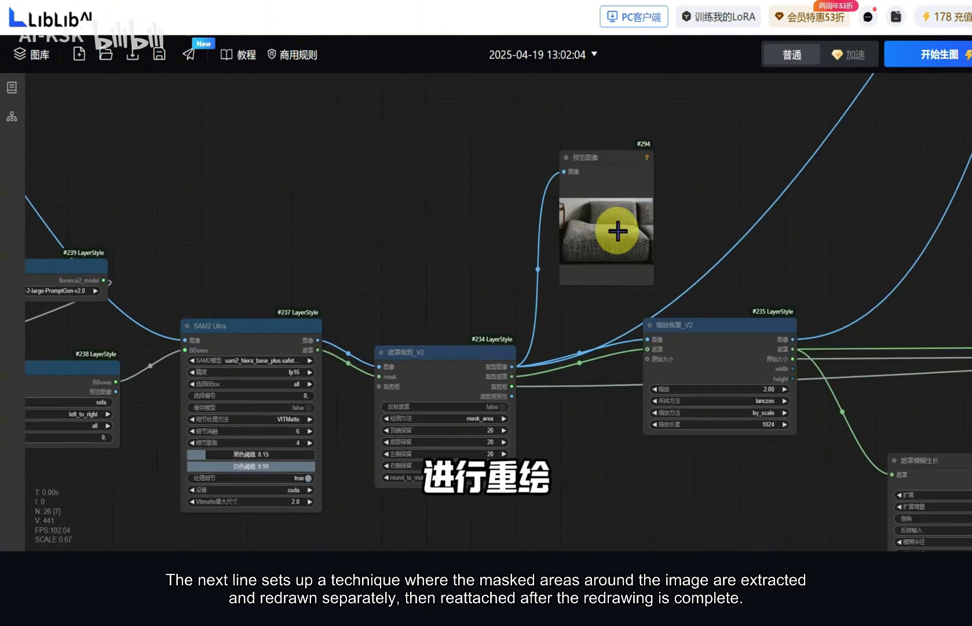
scroll(622, 234, "down", 10)
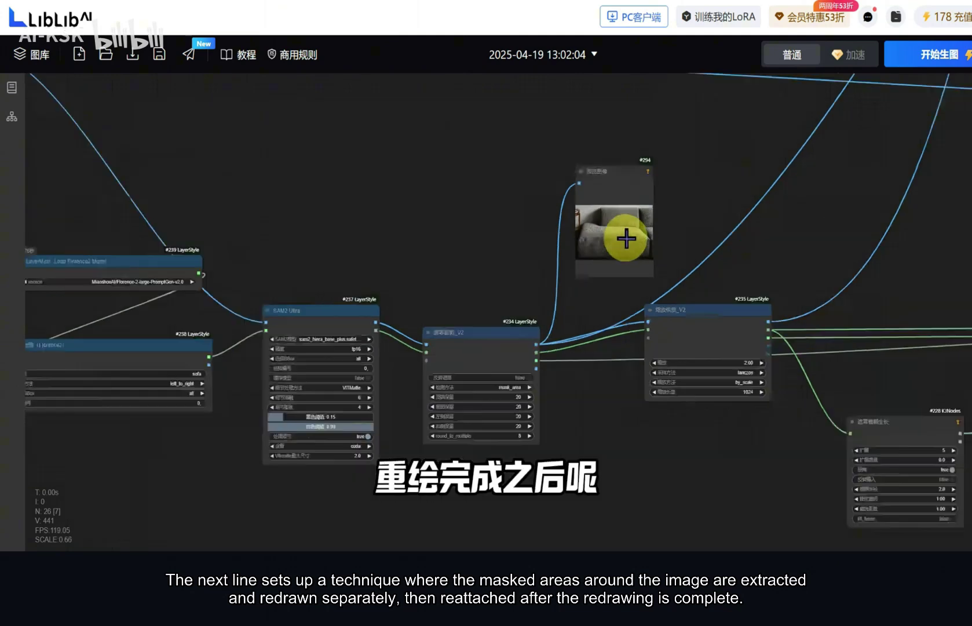
- Place the cropped sofa preview node beside the source sofa image and compare the two pictures
left_click_drag(740, 242, 650, 265)
scroll(650, 265, "down", 3)
scroll(805, 382, "up", 8)
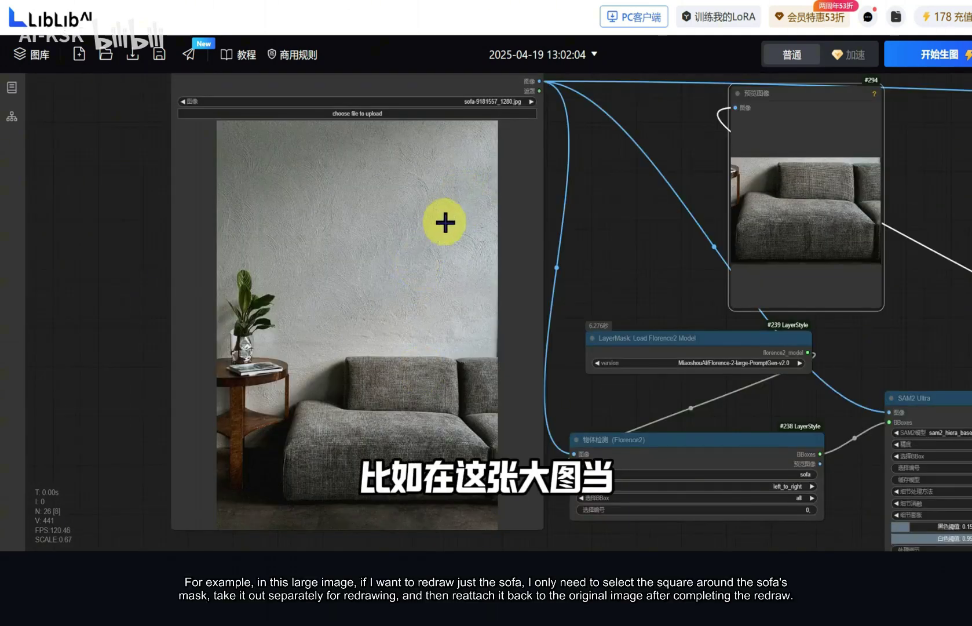
left_click(411, 275)
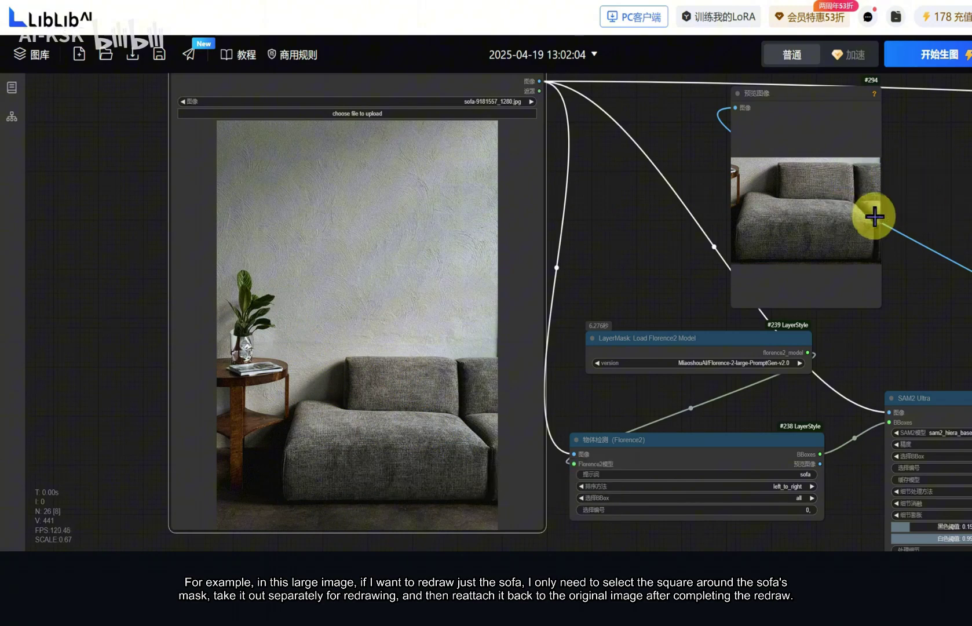
scroll(880, 214, "down", 6)
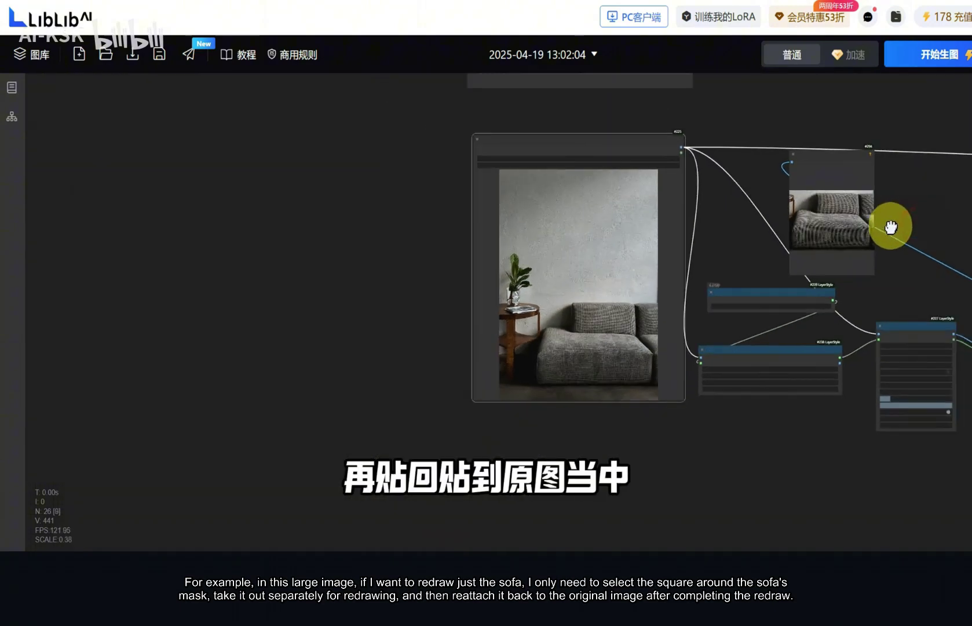
scroll(872, 228, "up", 5)
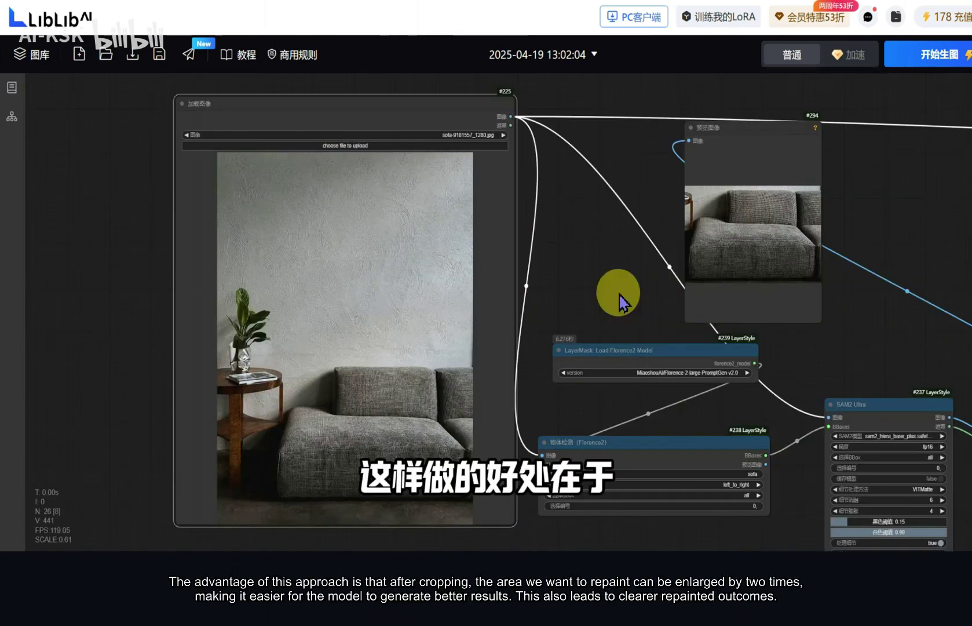
- Move the cropped sofa preview node back above the mask crop node (遮罩裁剪_V2)
scroll(562, 225, "right", 10)
left_click_drag(672, 250, 590, 210)
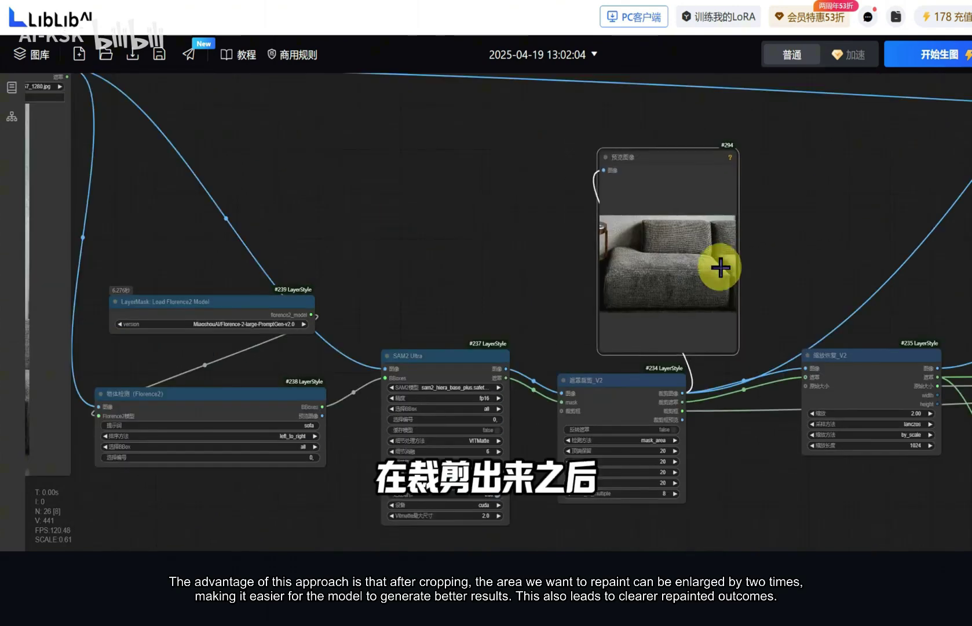
left_click_drag(718, 267, 690, 243)
left_click_drag(834, 267, 657, 210)
- Review the source sofa image and the scaling settings of the scale restore node (缩放恢复_V2)
scroll(614, 311, "up", 7)
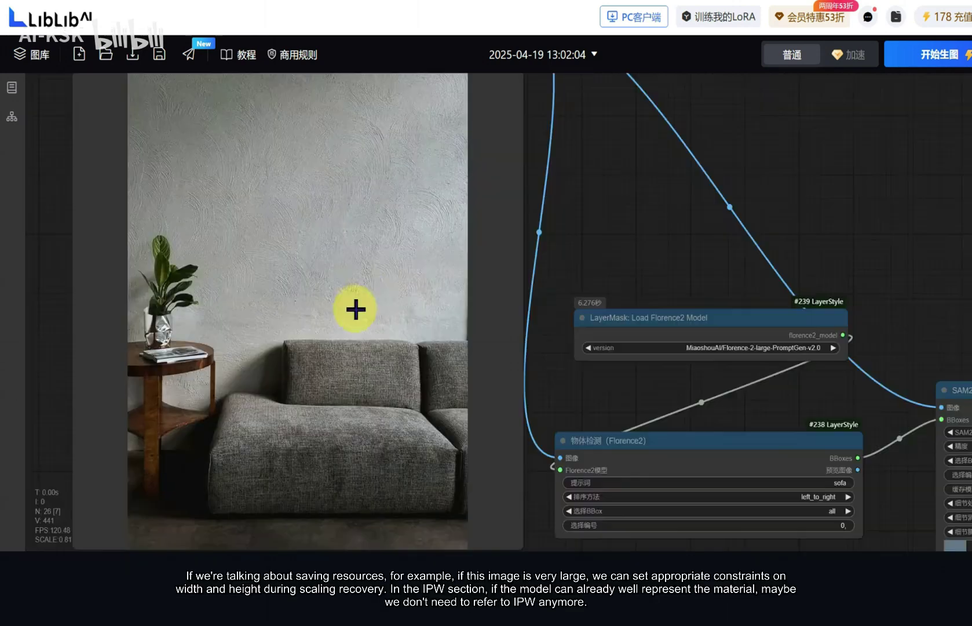
scroll(480, 272, "down", 2)
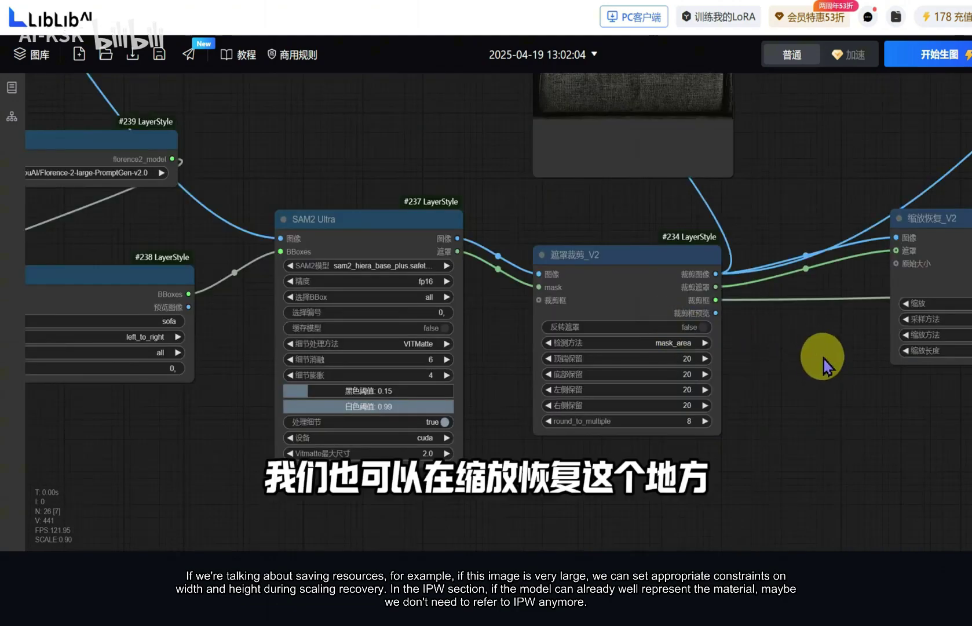
left_click_drag(824, 362, 556, 371)
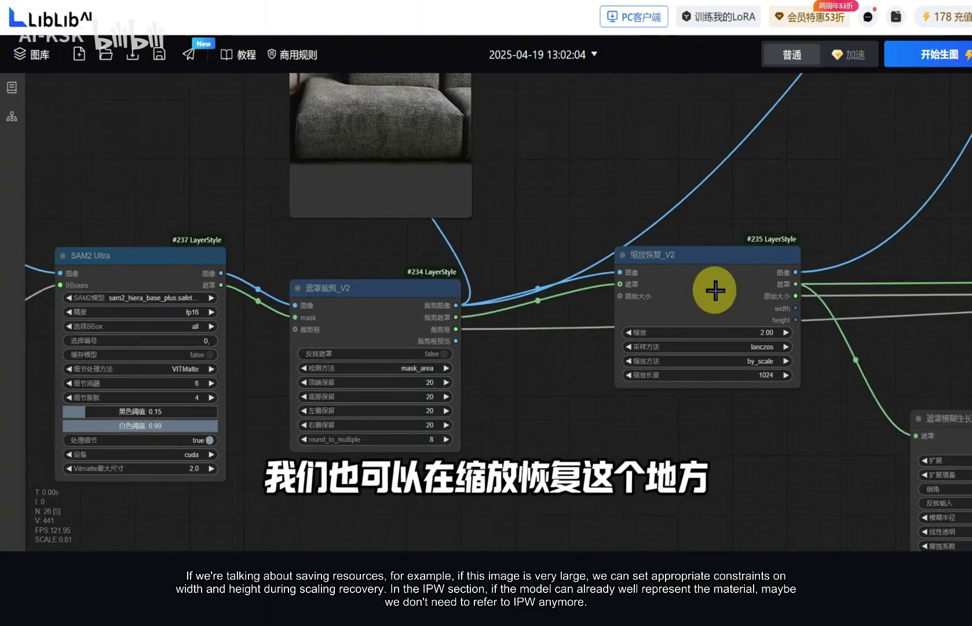
scroll(715, 289, "up", 3)
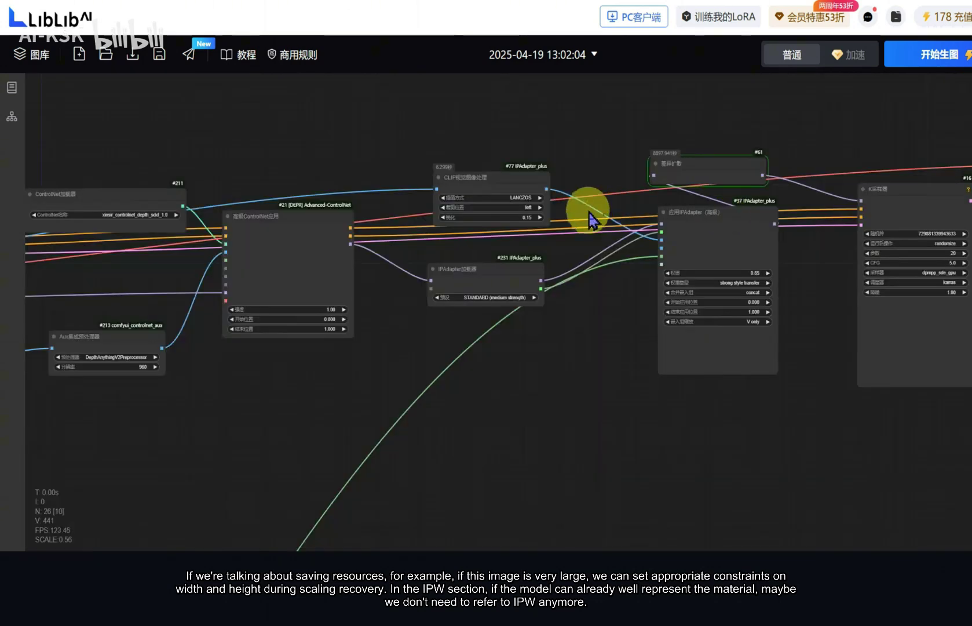
- Inspect the weight and weight type options of the advanced Apply IPAdapter node (应用IPAdapter)
scroll(659, 227, "up", 2)
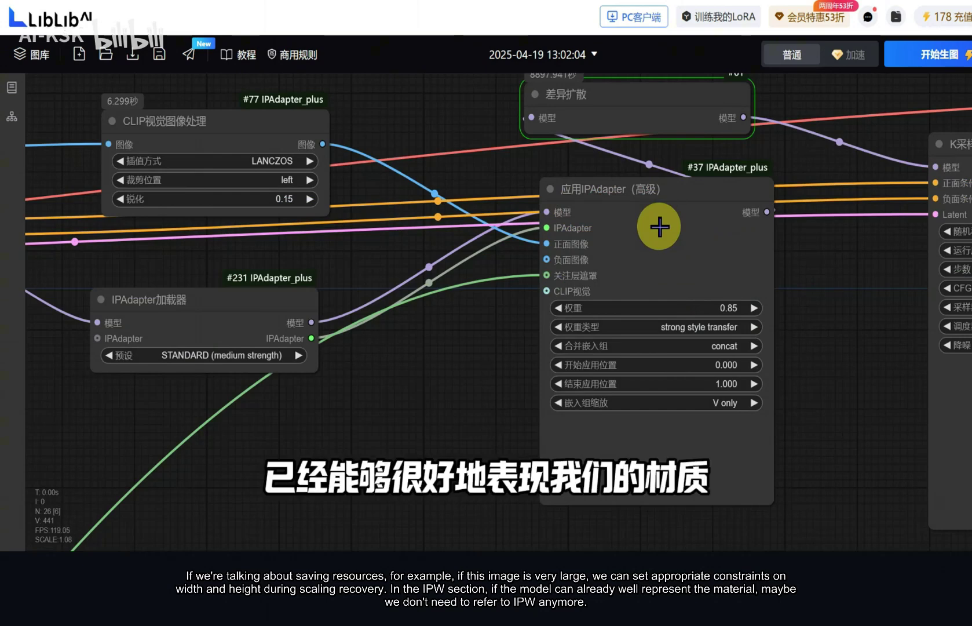
left_click_drag(483, 341, 587, 351)
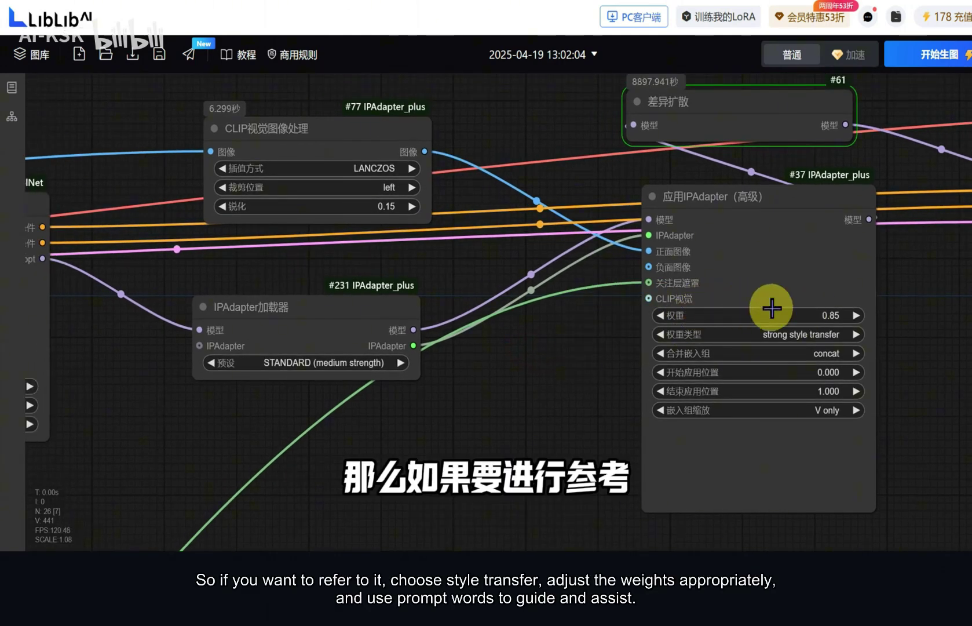
scroll(836, 349, "up", 5)
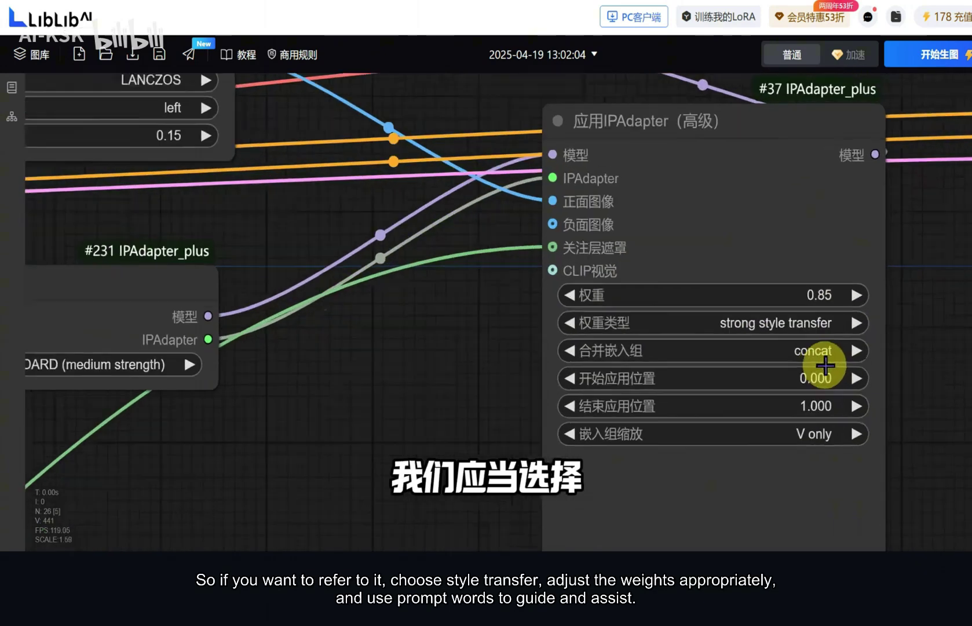
left_click(799, 328)
left_click(846, 484)
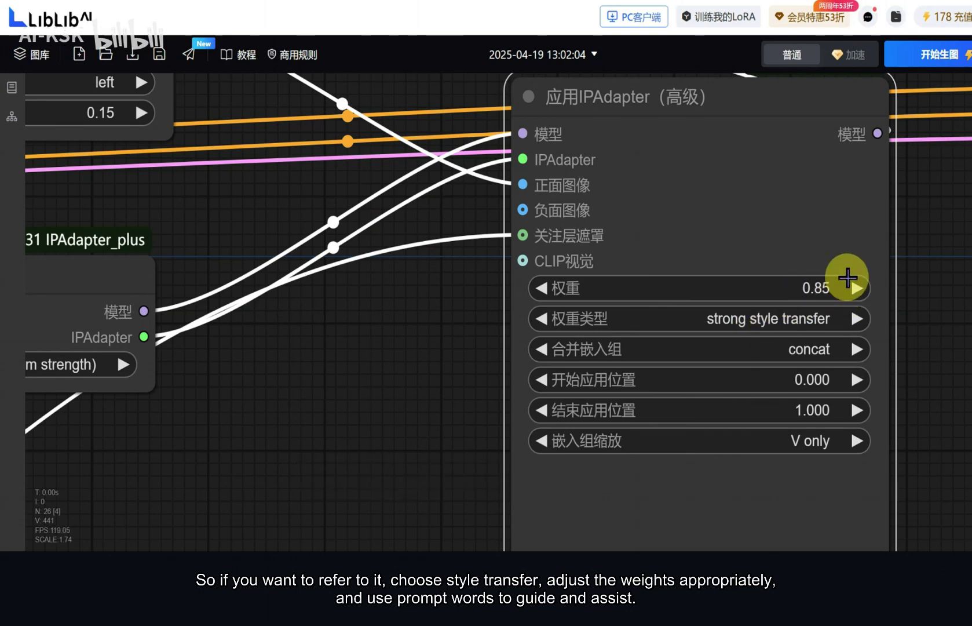
- Return to the source sofa image and examine the fabric texture and cushion seams up close
scroll(845, 282, "down", 5)
scroll(845, 282, "down", 5)
left_click_drag(612, 424, 841, 297)
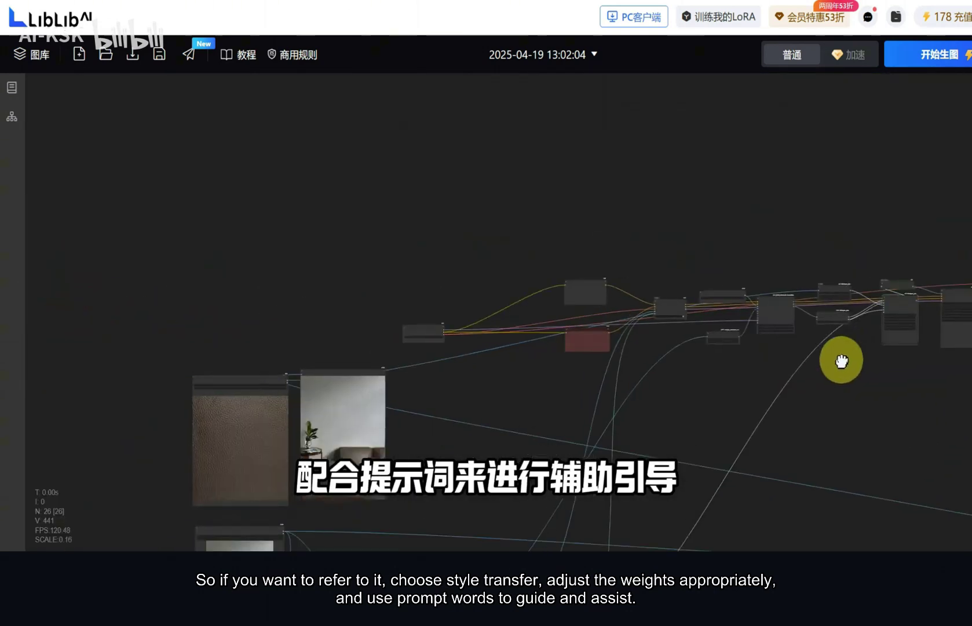
scroll(569, 279, "up", 4)
scroll(569, 280, "up", 3)
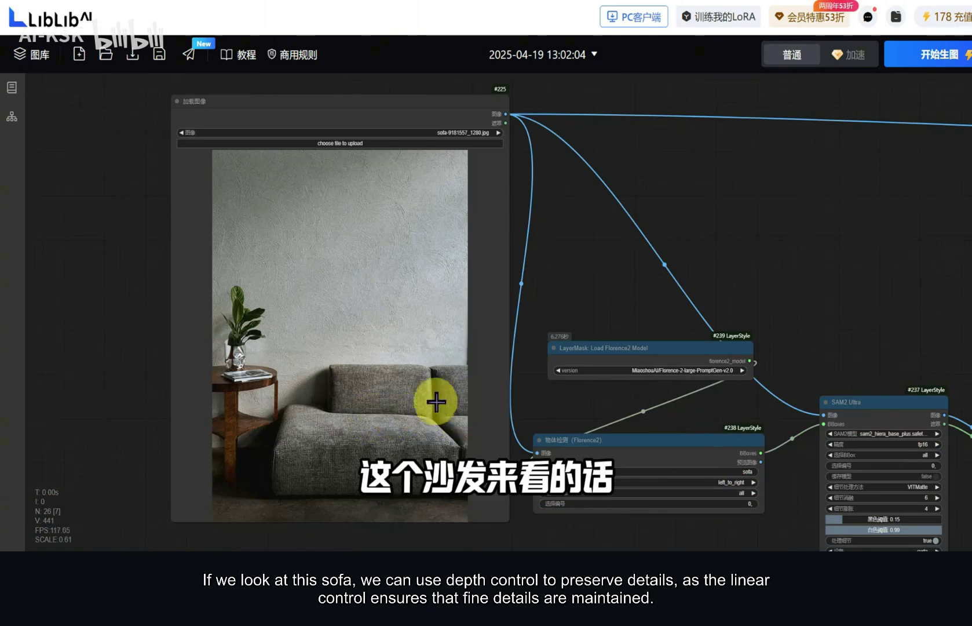
scroll(610, 278, "down", 3)
scroll(603, 265, "up", 5)
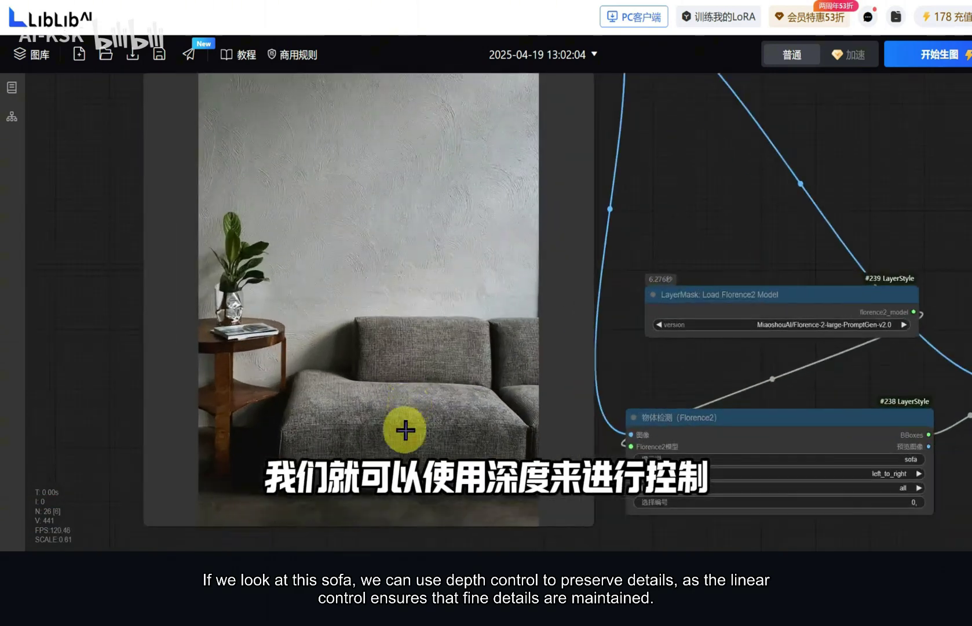
scroll(405, 430, "up", 5)
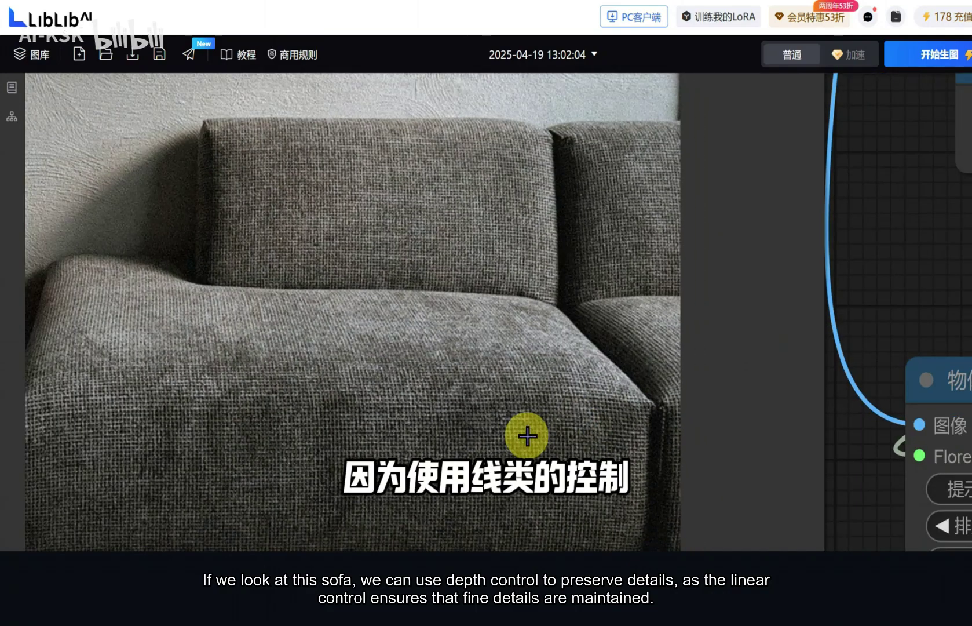
scroll(504, 435, "up", 2)
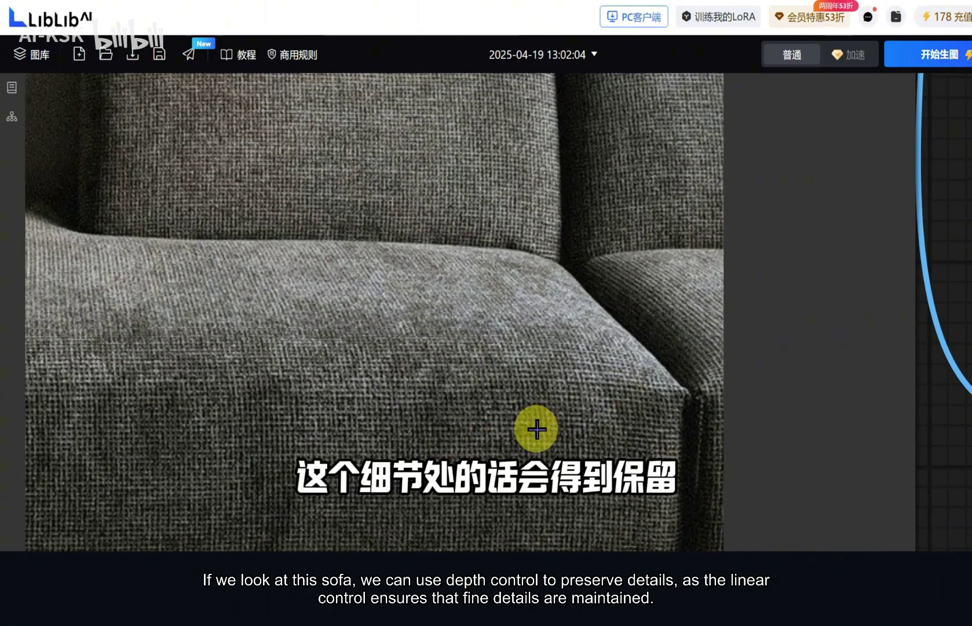
scroll(616, 440, "down", 3)
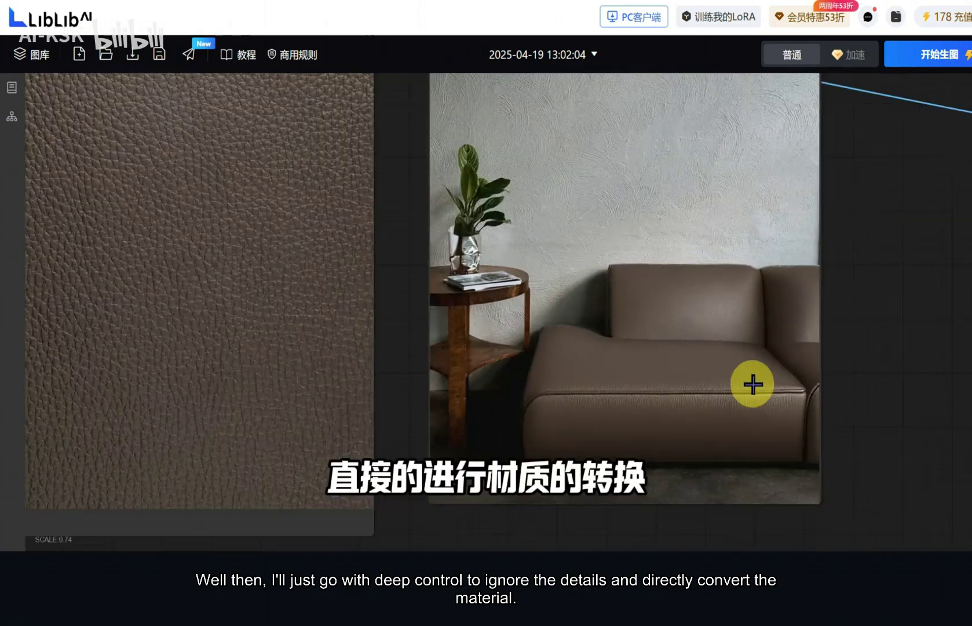
- Review the leather sofa result and compare the car and ring material conversions with their source images
scroll(751, 384, "up", 5)
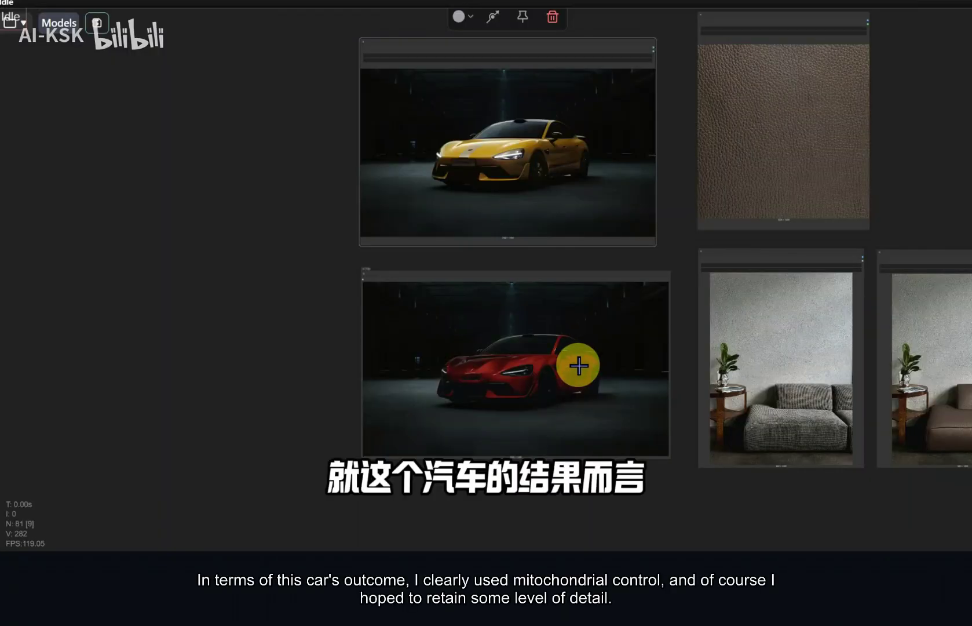
scroll(723, 259, "up", 2)
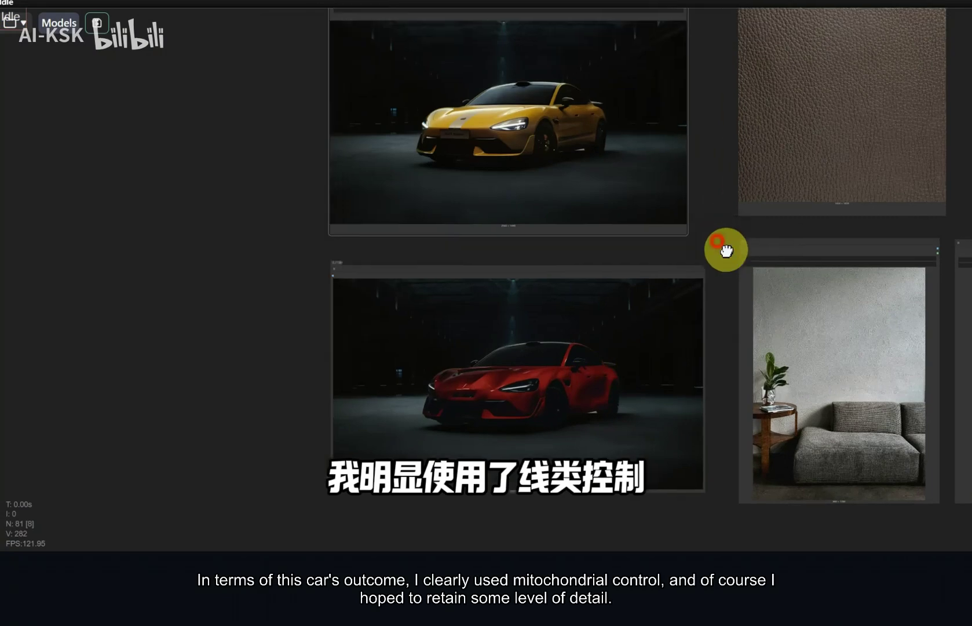
left_click_drag(725, 245, 741, 258)
scroll(556, 381, "up", 10)
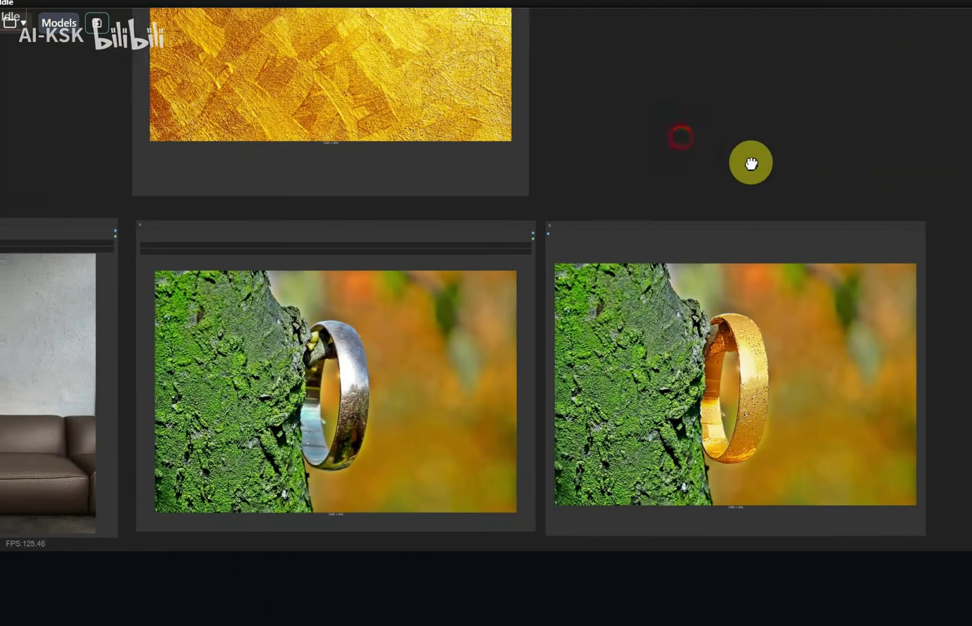
scroll(751, 163, "down", 2)
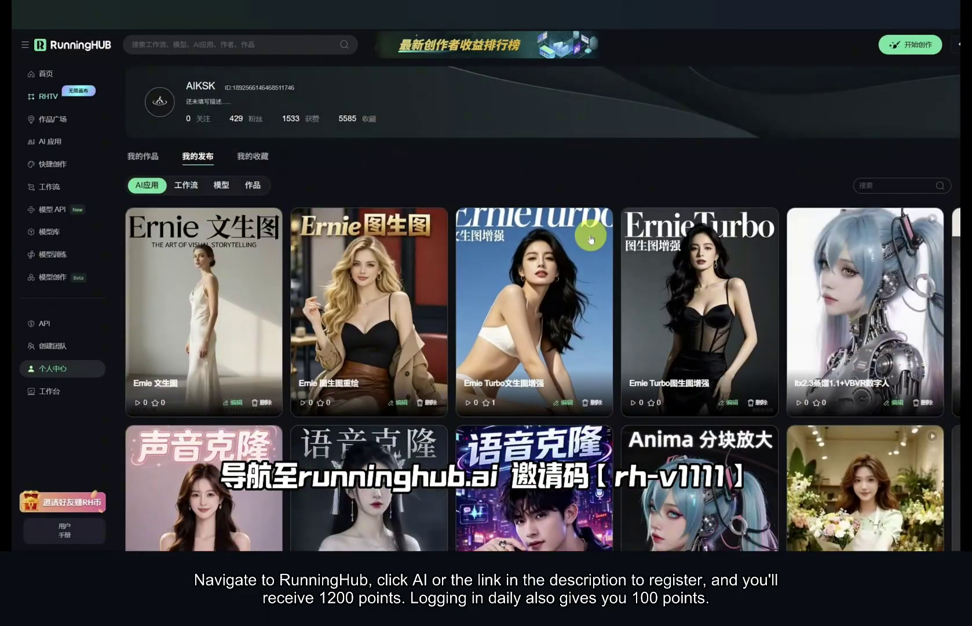
- Switch to RunningHub, browse the published AI apps and workflows, and view the LTX 2.3 + VBVR 多图首尾帧 entry
scroll(590, 239, "down", 10)
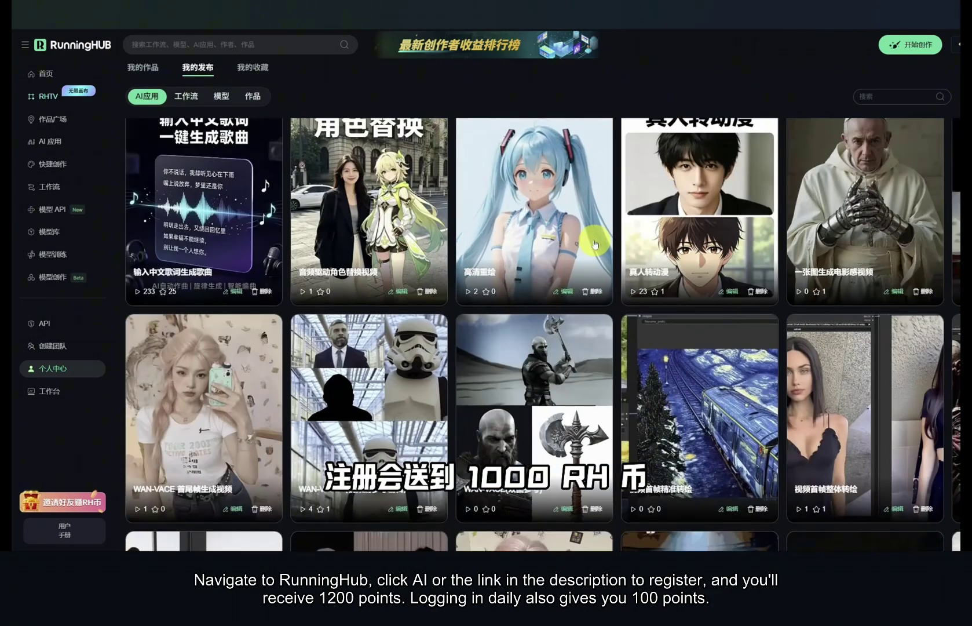
scroll(595, 245, "down", 3)
scroll(598, 244, "down", 3)
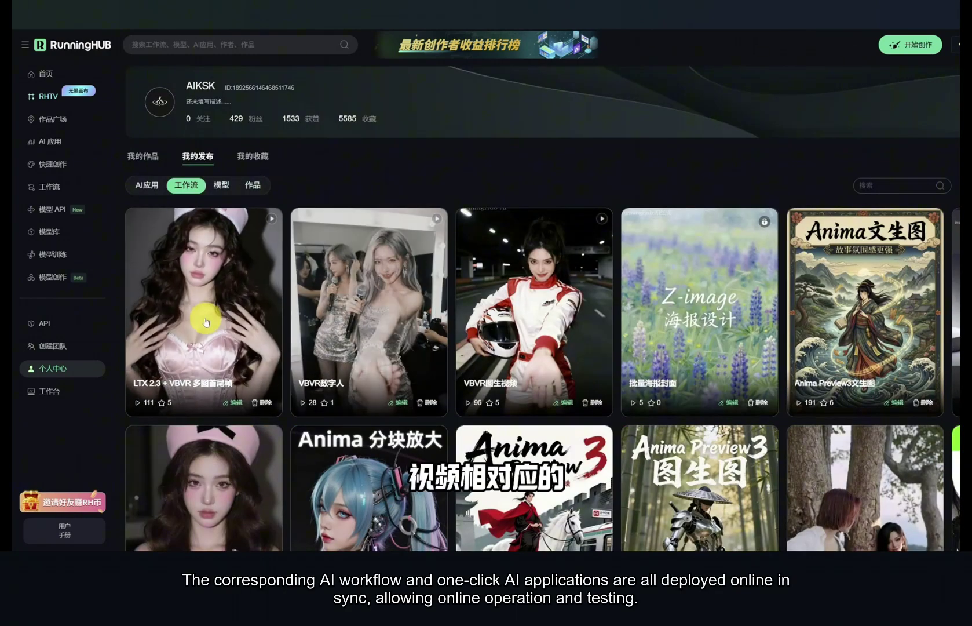
left_click(162, 333)
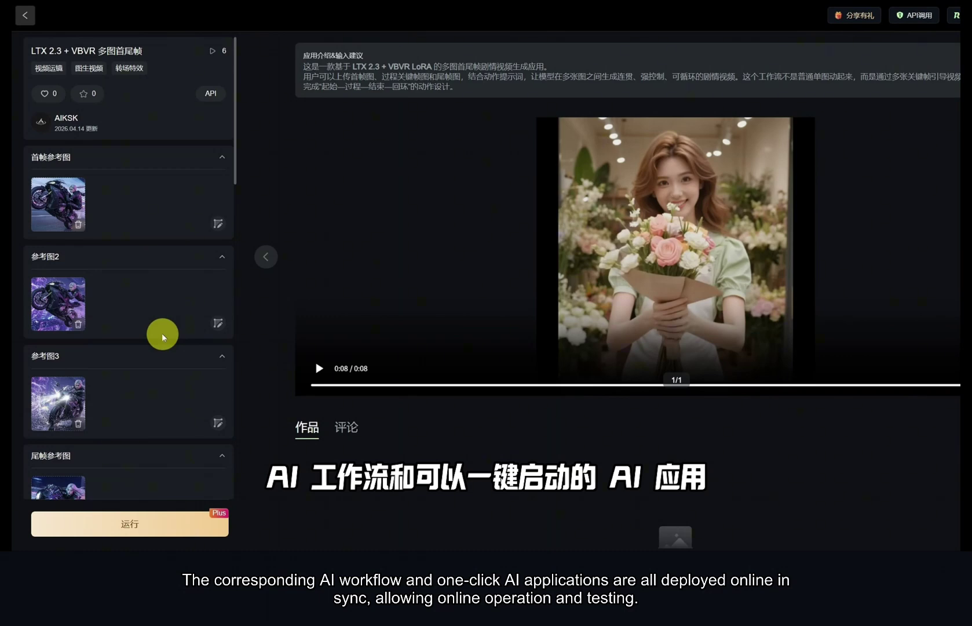
scroll(147, 312, "down", 3)
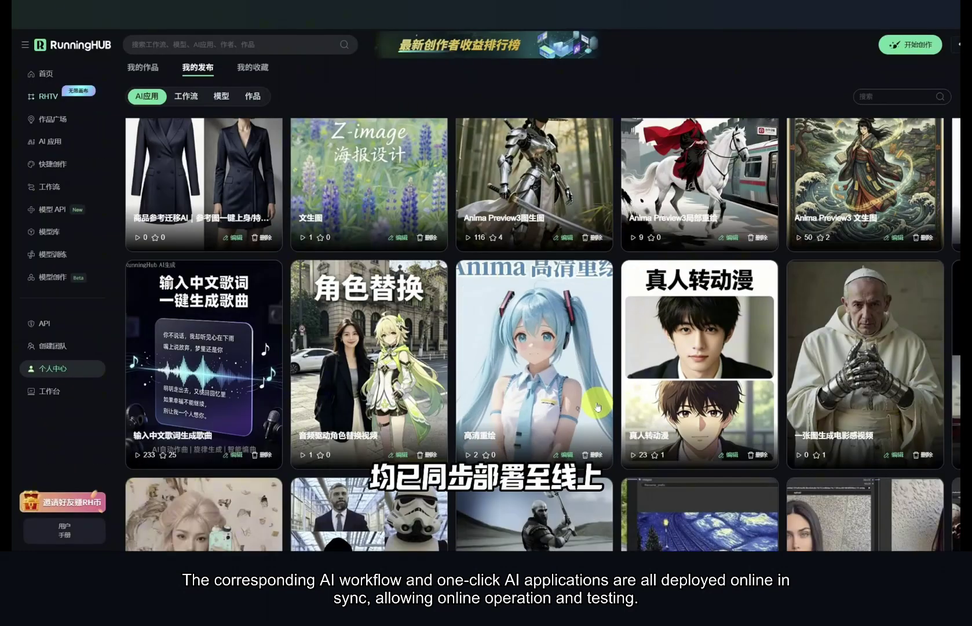